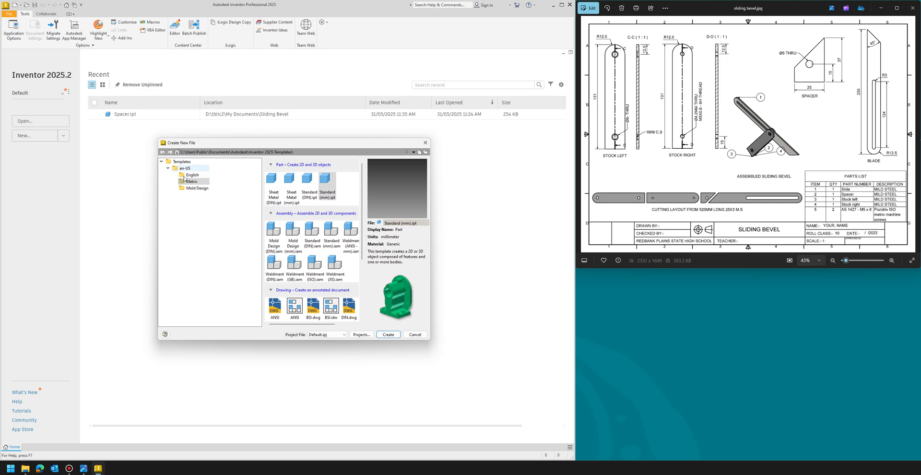
- Create a new part from the metric Standard (mm).ipt template and start a 2D sketch on an origin plane
click(186, 180)
click(326, 188)
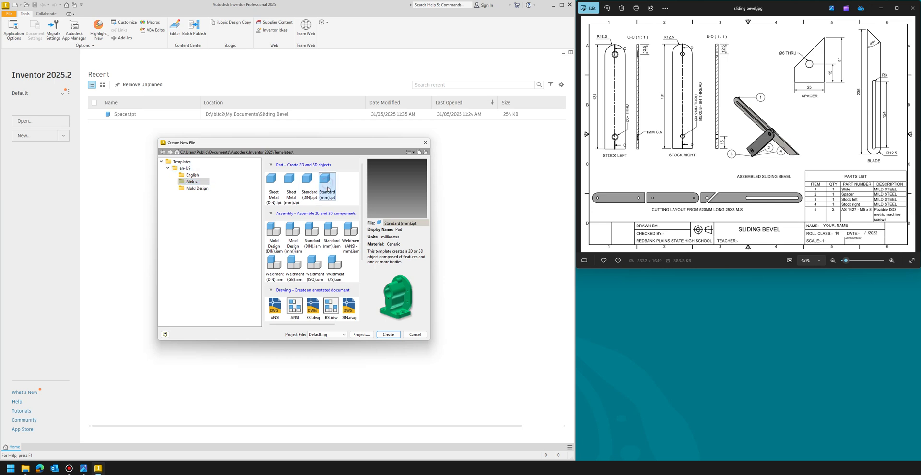
click(386, 335)
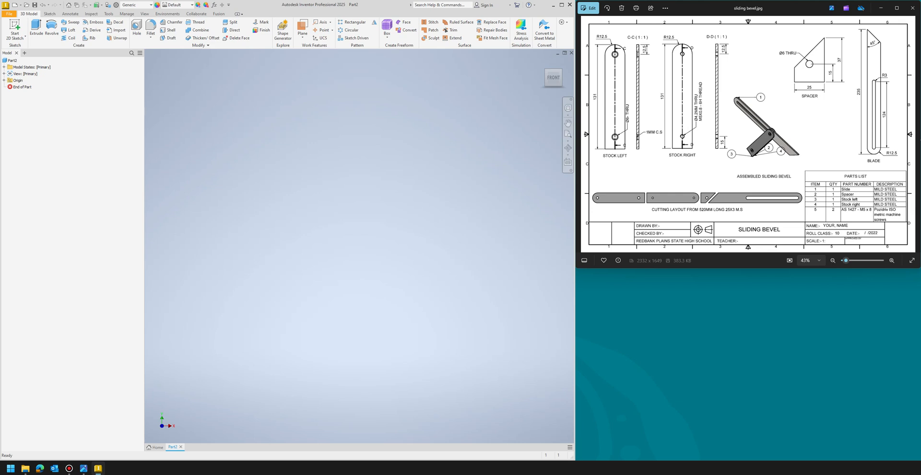
click(14, 29)
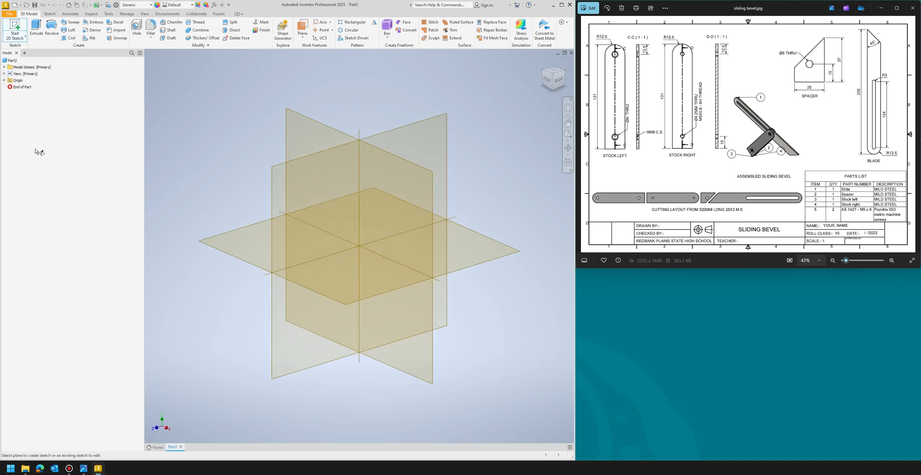
click(372, 283)
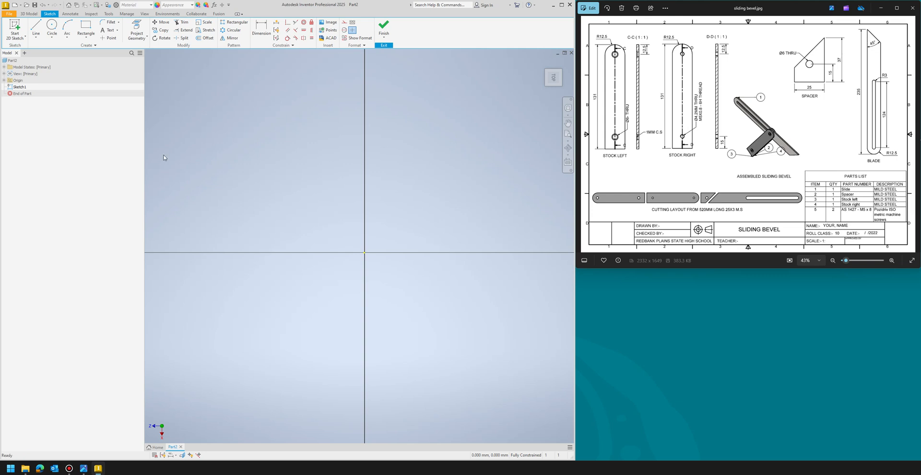
- Draw a rectangle from the origin, 235 mm tall and 25 mm wide
click(86, 27)
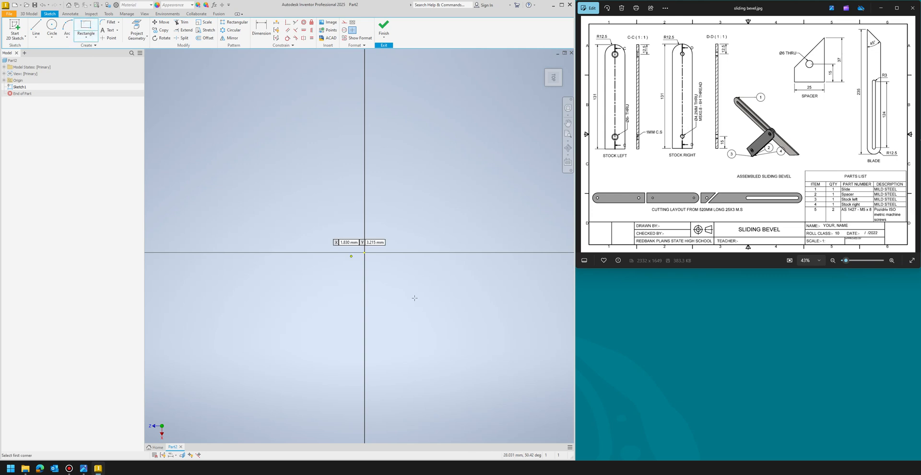
click(363, 252)
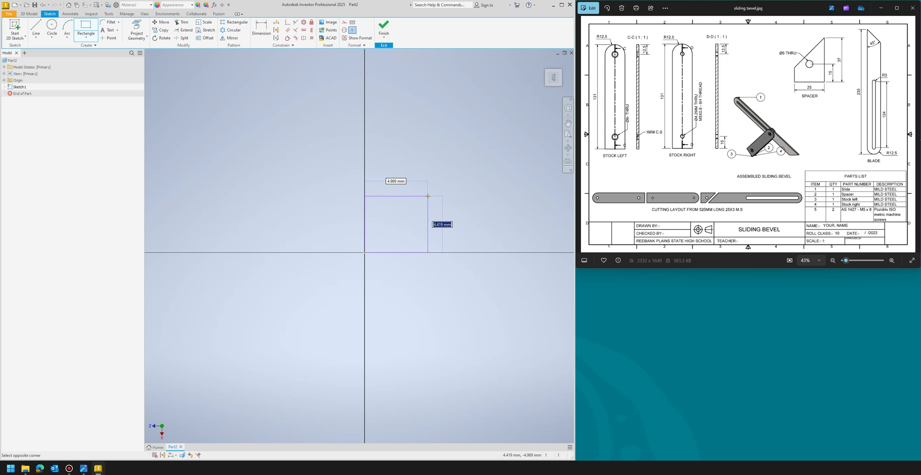
text(235)
key(Tab)
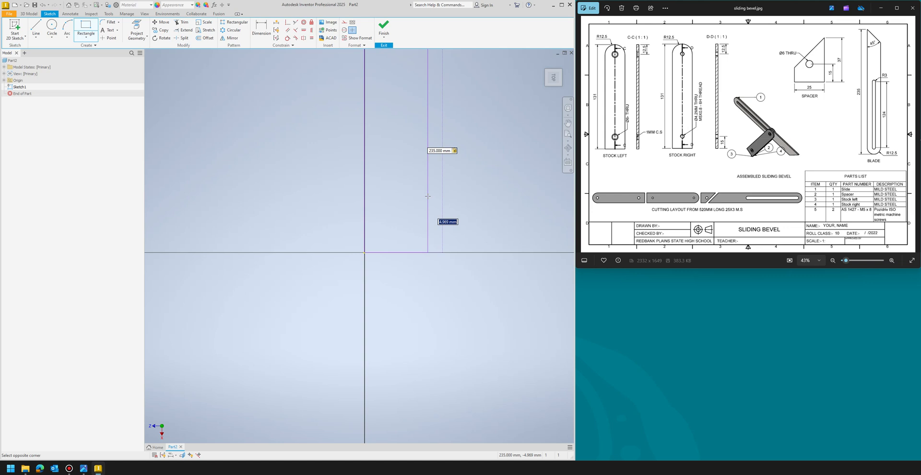
text(25)
key(Return)
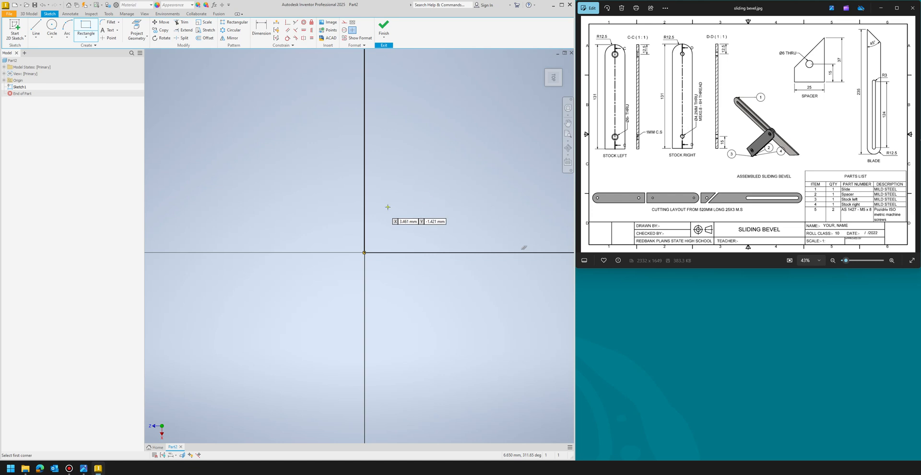
scroll(309, 287, down, 5)
scroll(310, 297, up, 5)
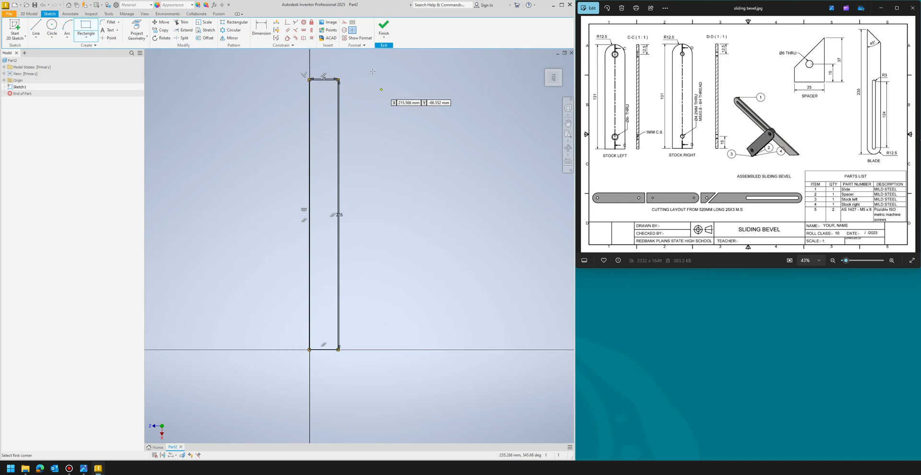
click(422, 91)
key(Escape)
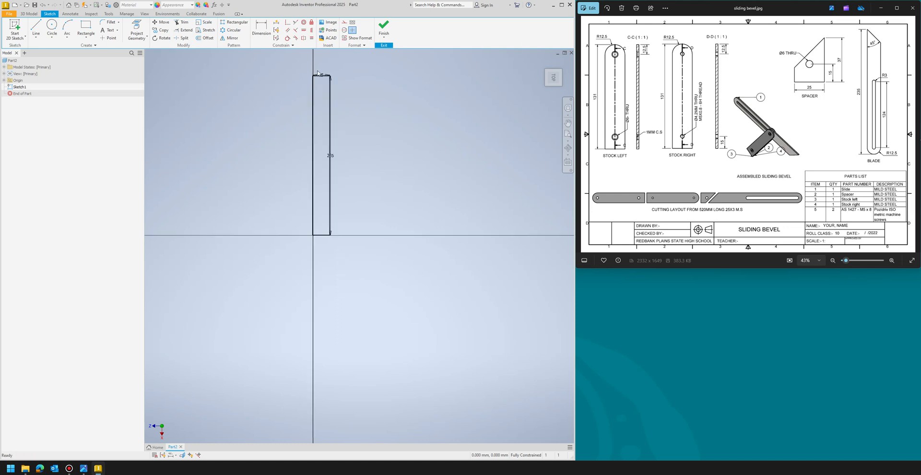
- Draw a line from the rectangle's top-left corner at 135° down to its right edge
scroll(318, 74, up, 5)
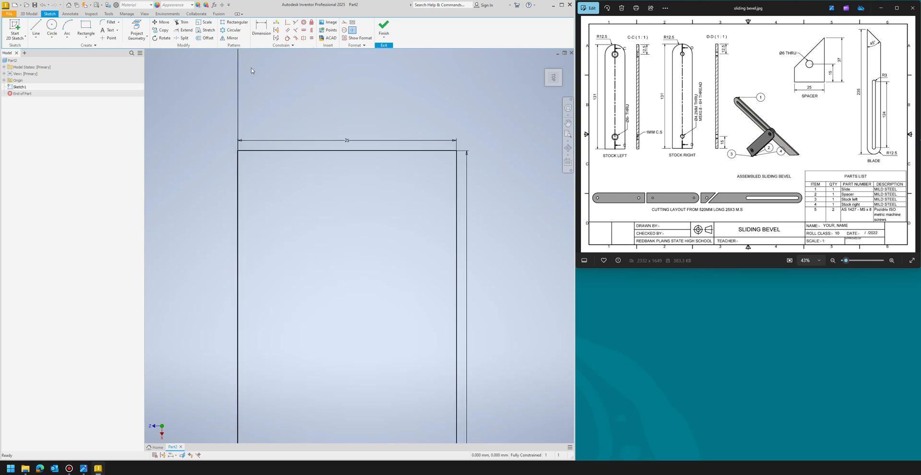
click(36, 28)
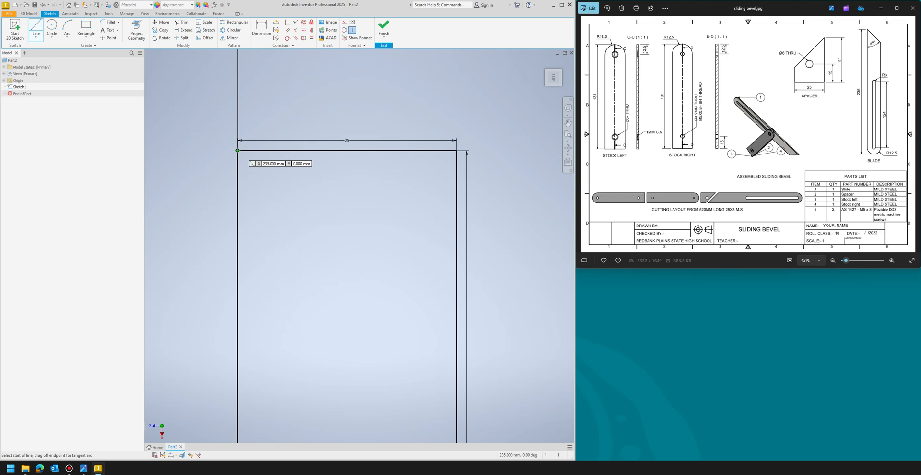
click(238, 150)
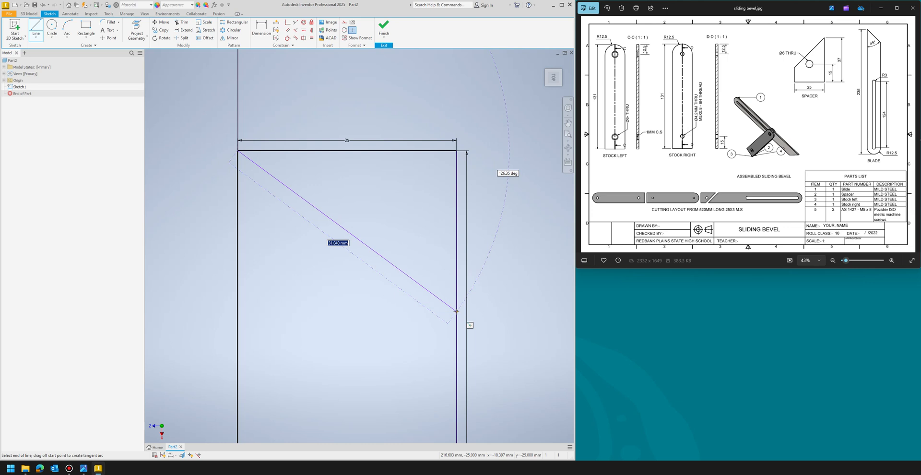
key(Tab)
text(4)
key(BackSpace)
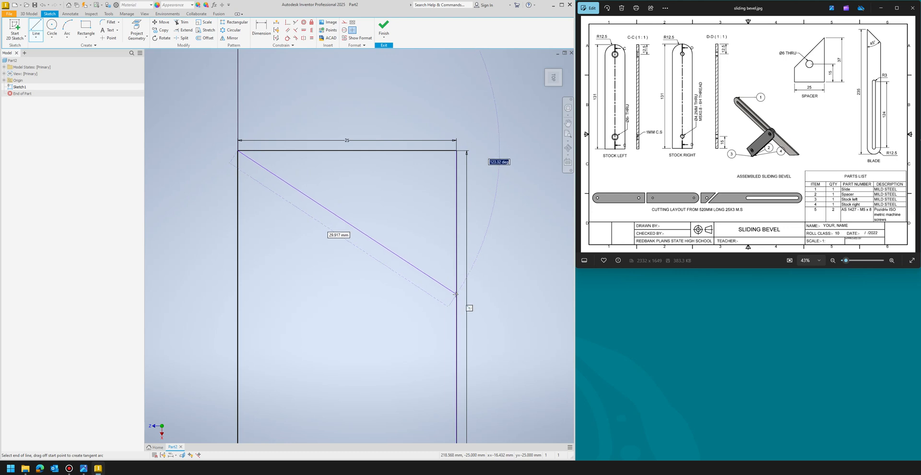
text(135)
key(Return)
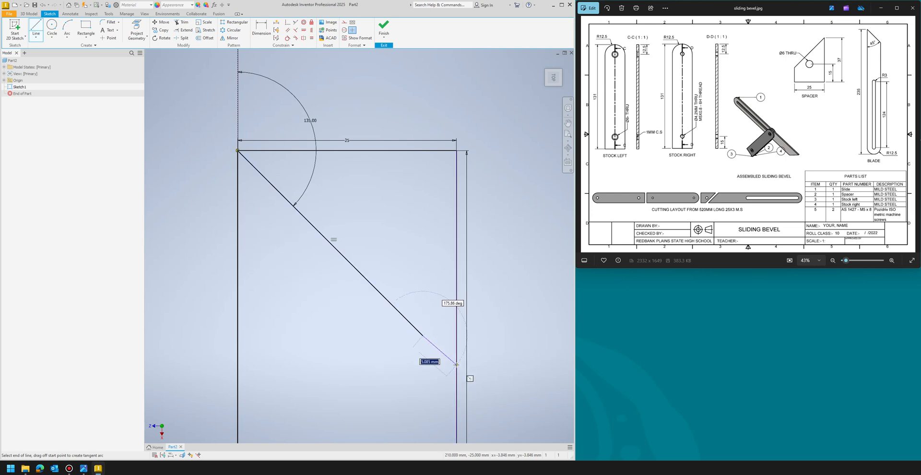
click(456, 369)
key(Escape)
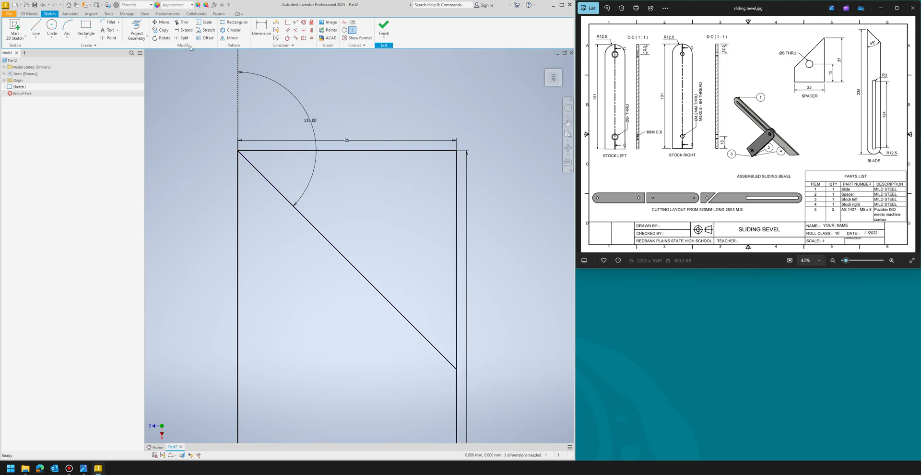
- Trim away the top edge and the part of the right edge above the angled line
click(177, 22)
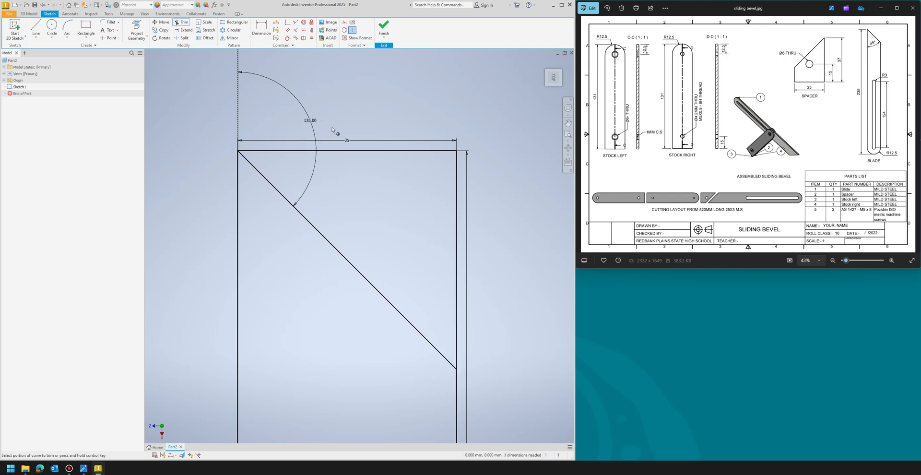
click(348, 153)
click(147, 67)
click(458, 197)
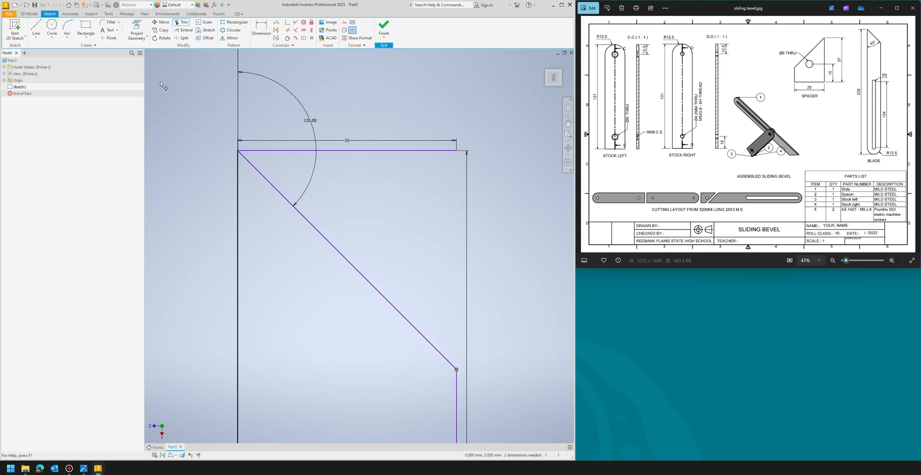
click(265, 151)
click(146, 64)
scroll(219, 117, up, 5)
scroll(403, 121, up, 4)
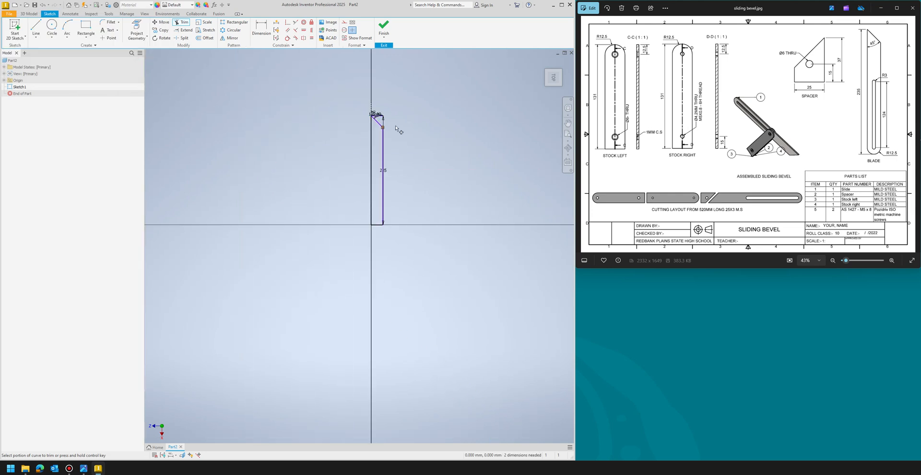
scroll(398, 111, down, 5)
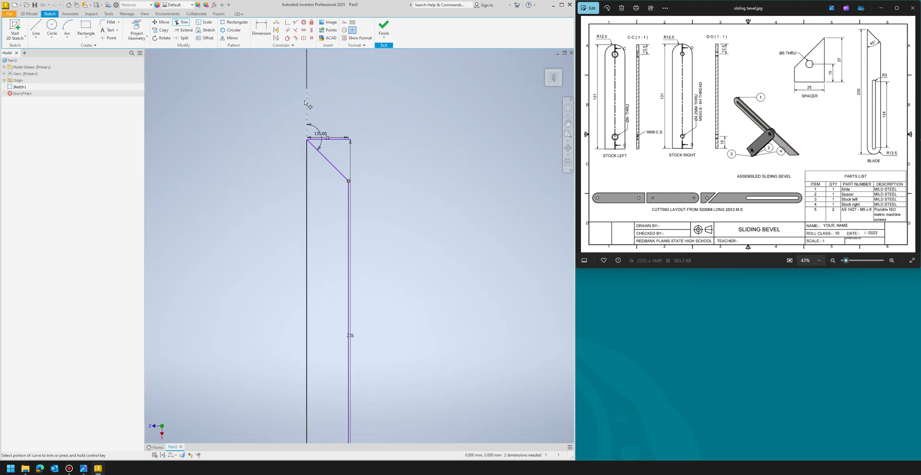
key(Escape)
- Draw a 12.5 mm line along the bottom edge from the corner, then a 12.5 mm vertical line up from its end
scroll(455, 130, down, 3)
scroll(296, 178, up, 3)
scroll(319, 190, up, 3)
scroll(307, 305, down, 6)
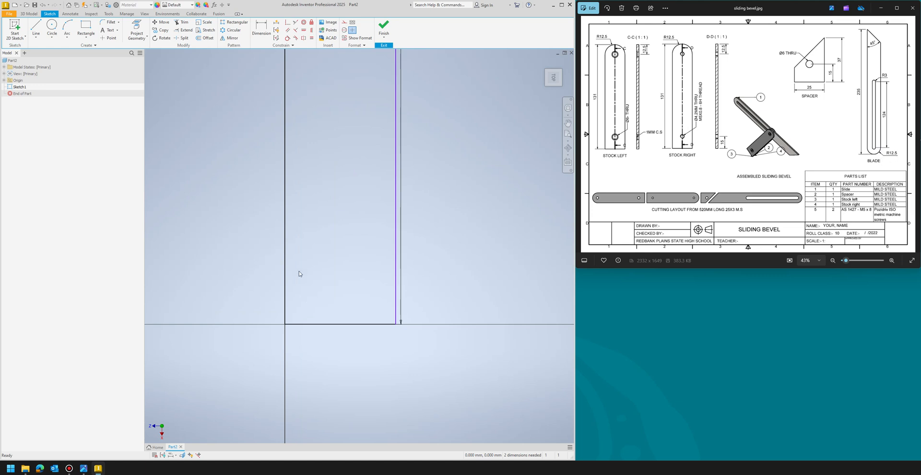
key(l)
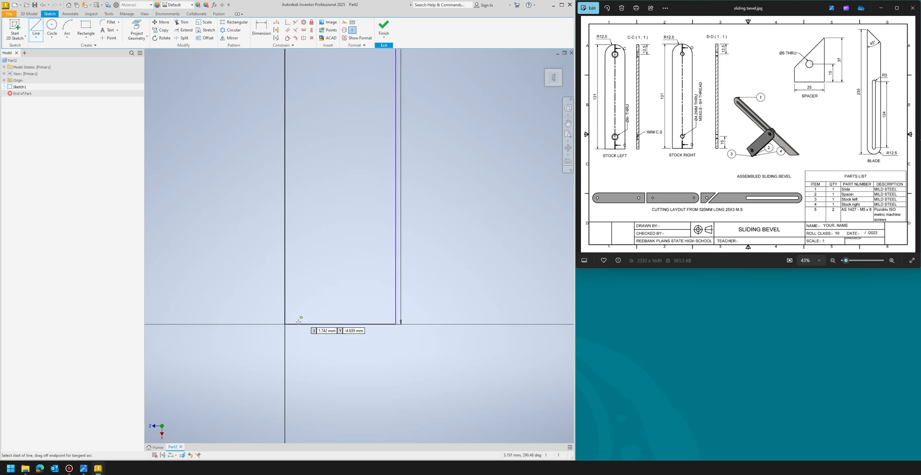
click(285, 324)
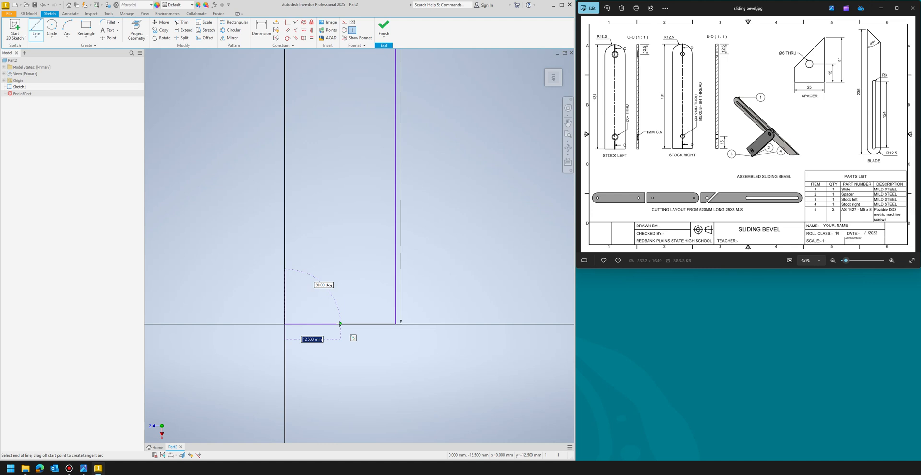
double_click(340, 324)
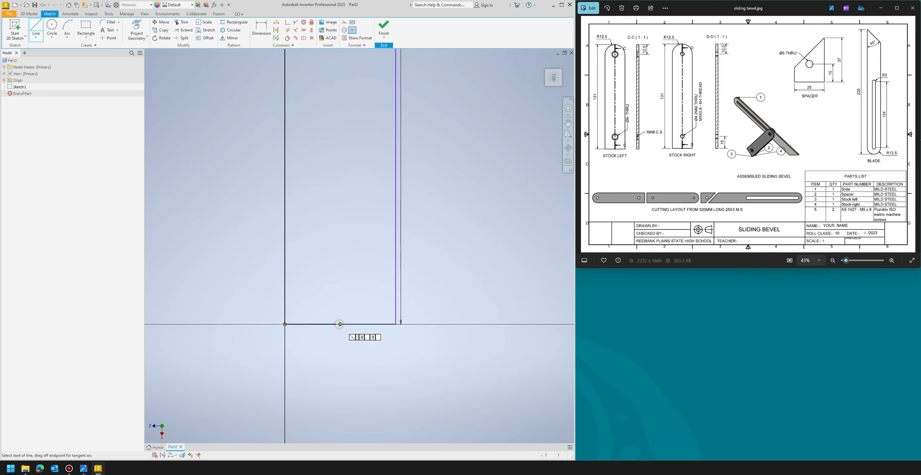
click(340, 324)
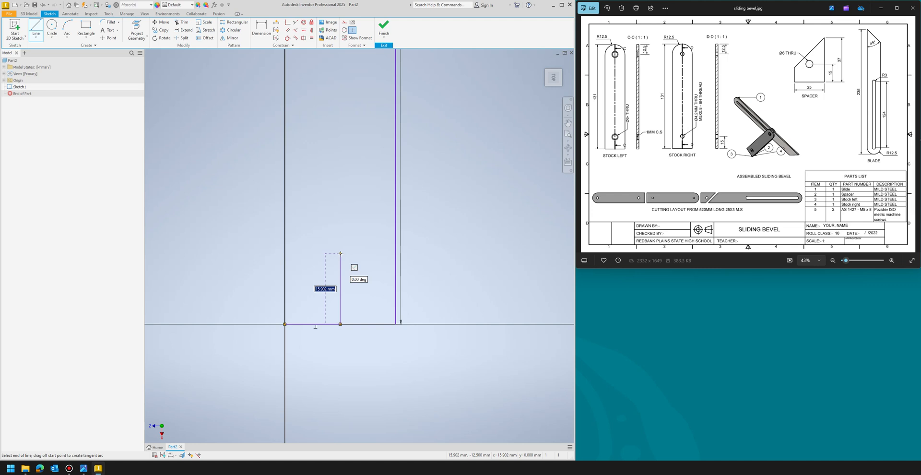
text(12.5)
key(Return)
key(Escape)
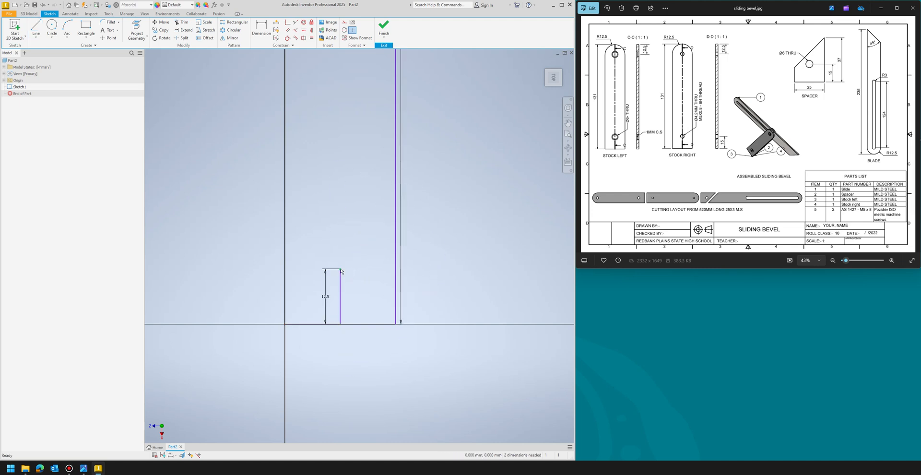
- Draw a circle centred at the top of the vertical line, passing through the bottom edge's midpoint
click(51, 26)
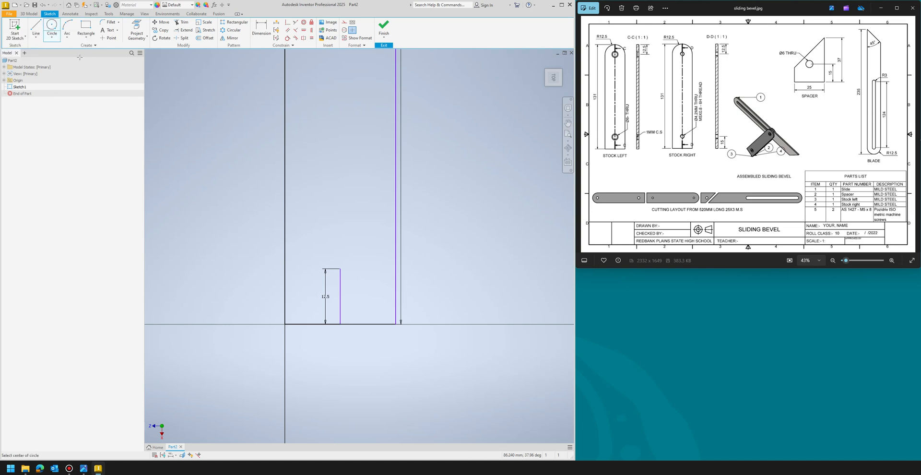
click(340, 269)
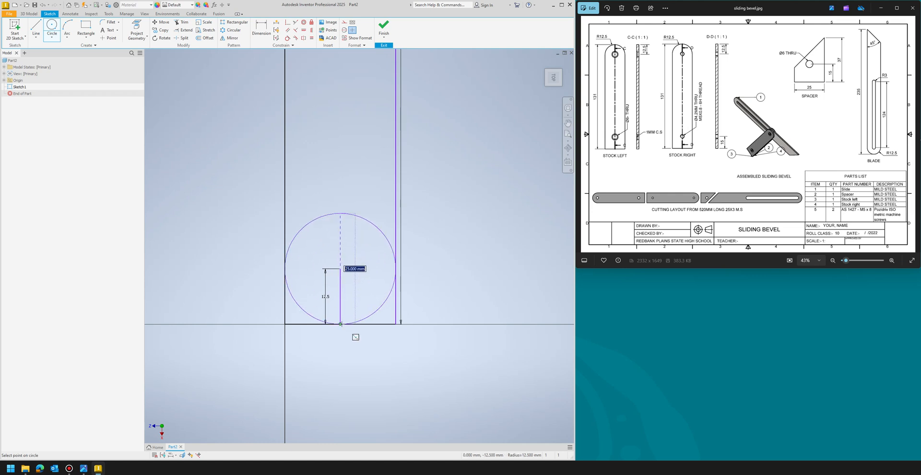
click(341, 324)
key(Escape)
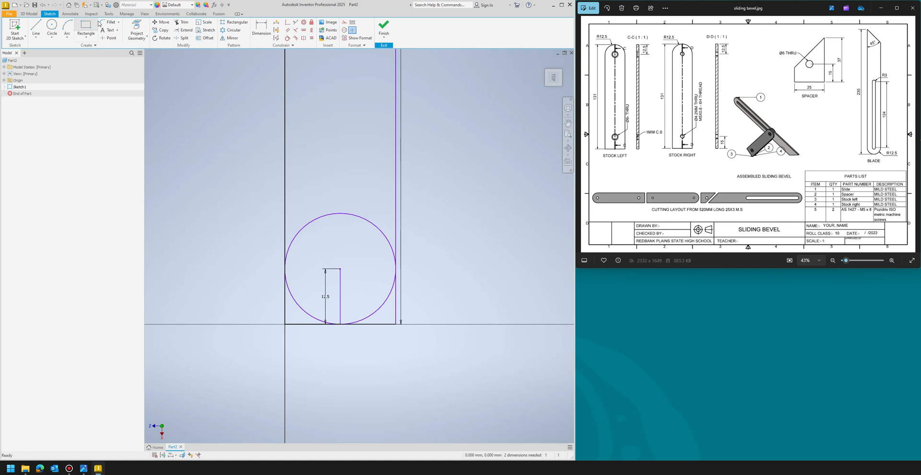
- Trim the circle's upper half and the rectangle's lower side and bottom edge segments outside the arc
click(181, 22)
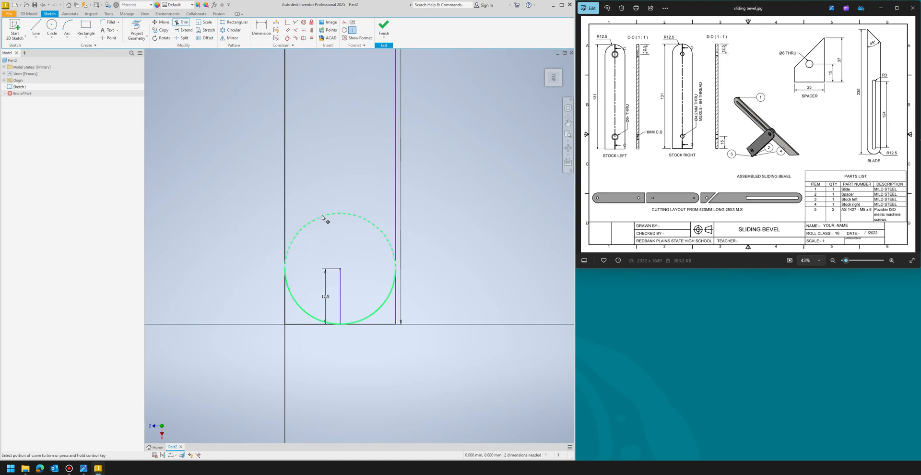
click(322, 215)
click(397, 314)
click(388, 323)
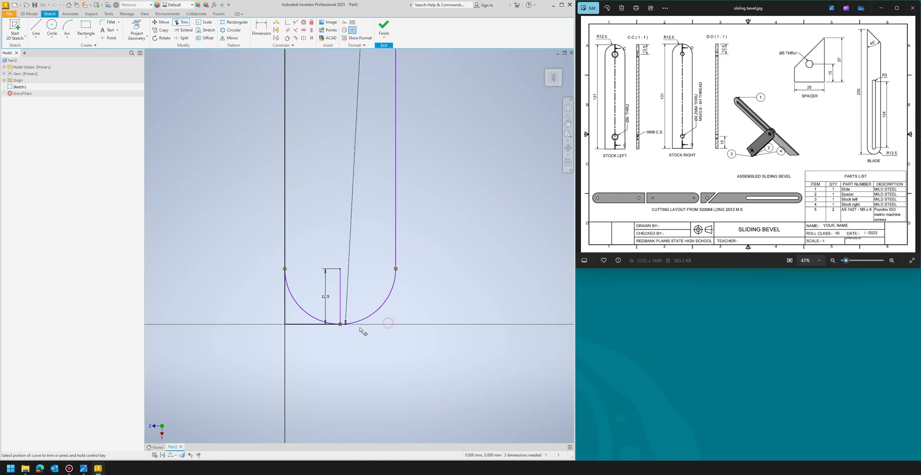
- Try to trim the dimensioned bottom line and vertical line inside the arc
click(322, 325)
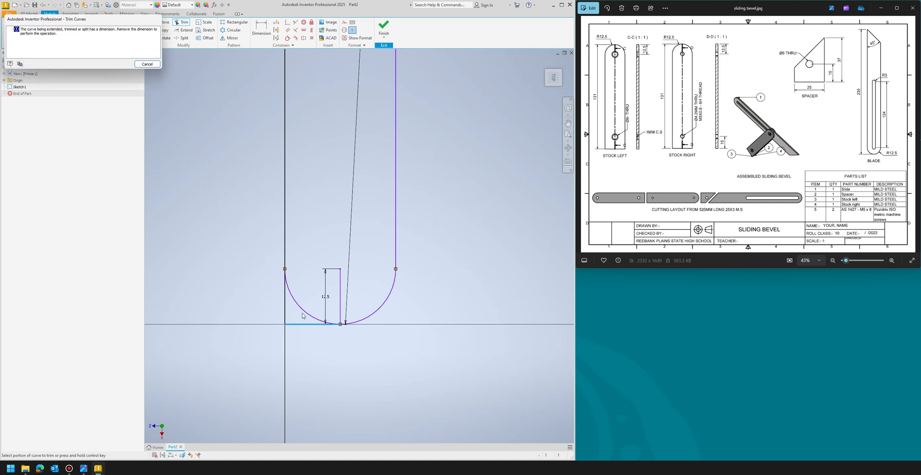
click(147, 63)
scroll(335, 240, up, 5)
scroll(352, 235, down, 2)
scroll(336, 268, down, 6)
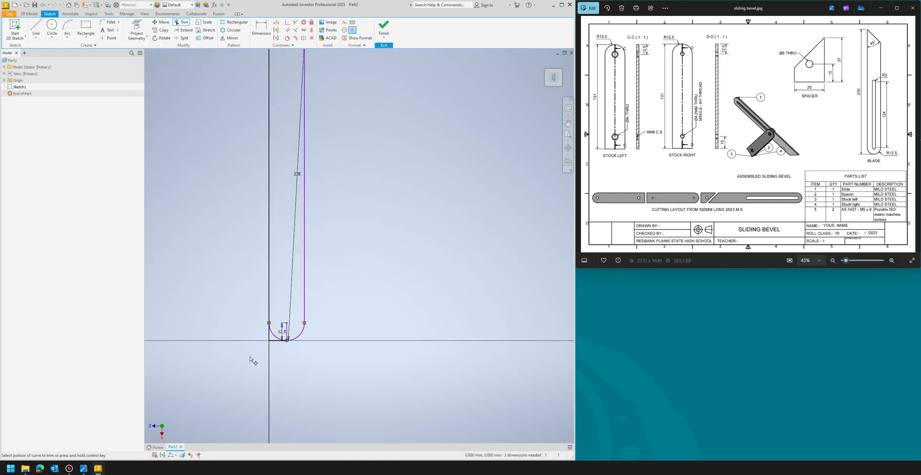
click(415, 210)
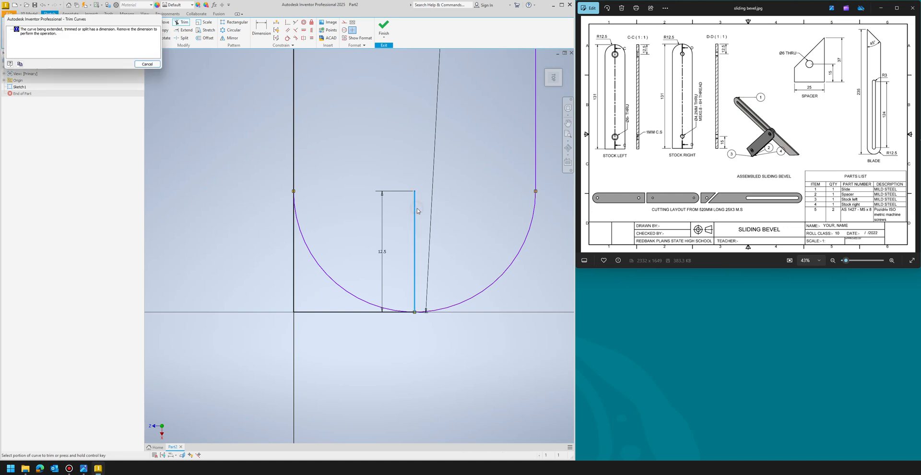
click(140, 63)
scroll(204, 330, up, 2)
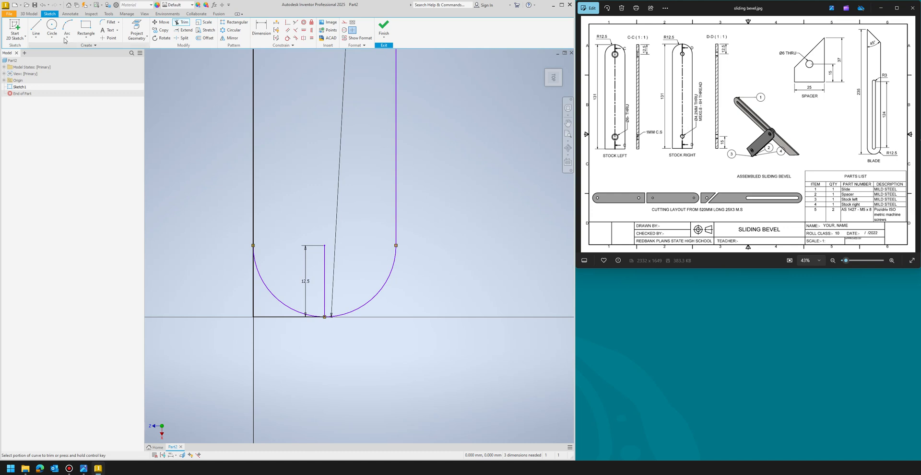
- Draw a 3 mm circle centred at the top of the 12.5 mm vertical line
click(52, 28)
click(325, 245)
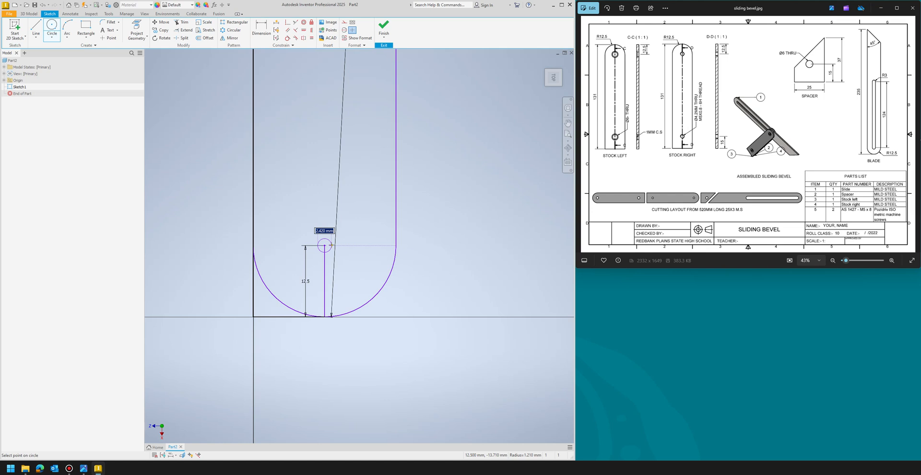
text(3)
key(Return)
key(Escape)
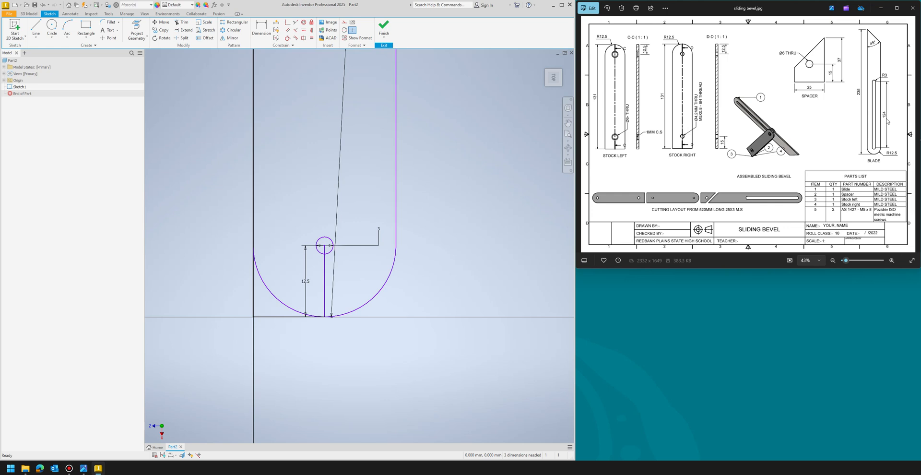
- Draw a 124 mm vertical line upward from the circle's centre
scroll(295, 358, down, 3)
scroll(300, 387, up, 5)
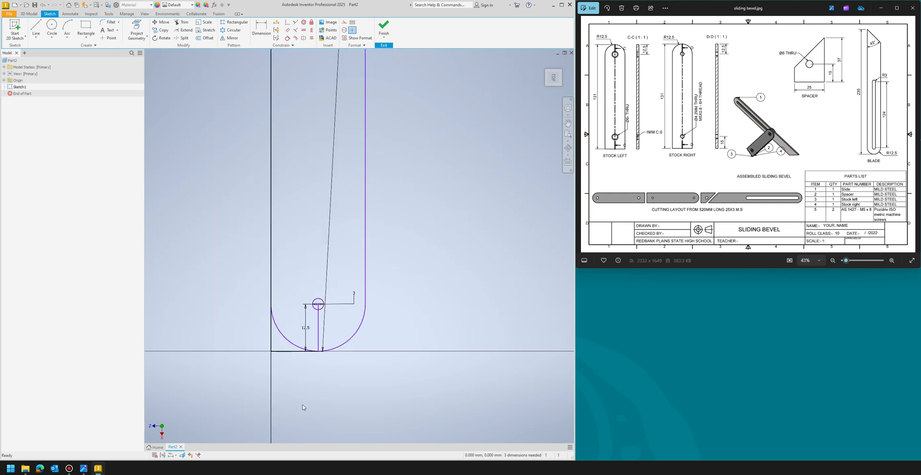
click(36, 29)
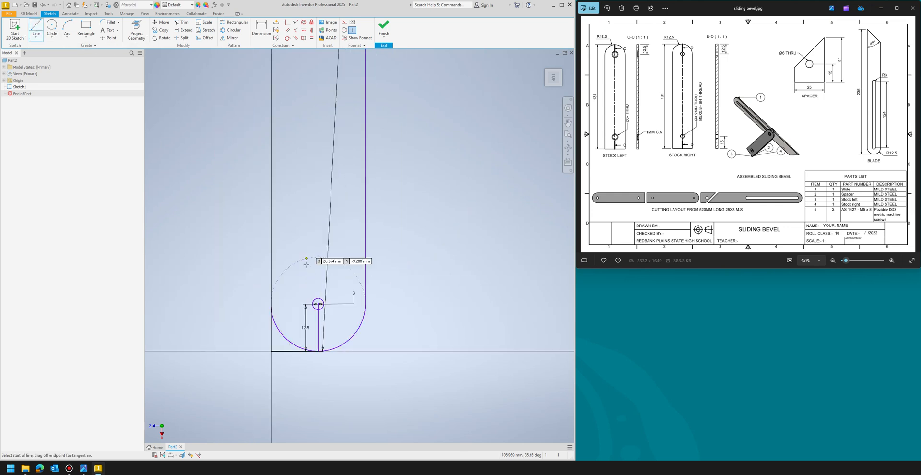
click(318, 303)
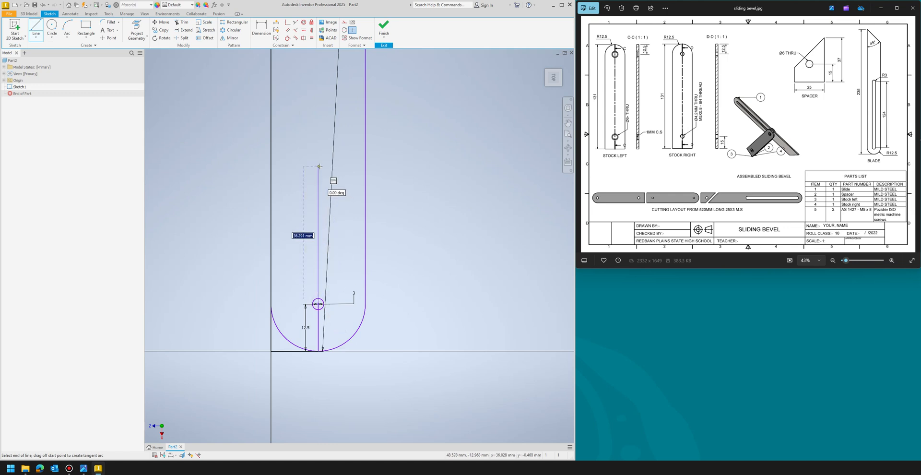
text(124)
key(Return)
scroll(243, 269, up, 2)
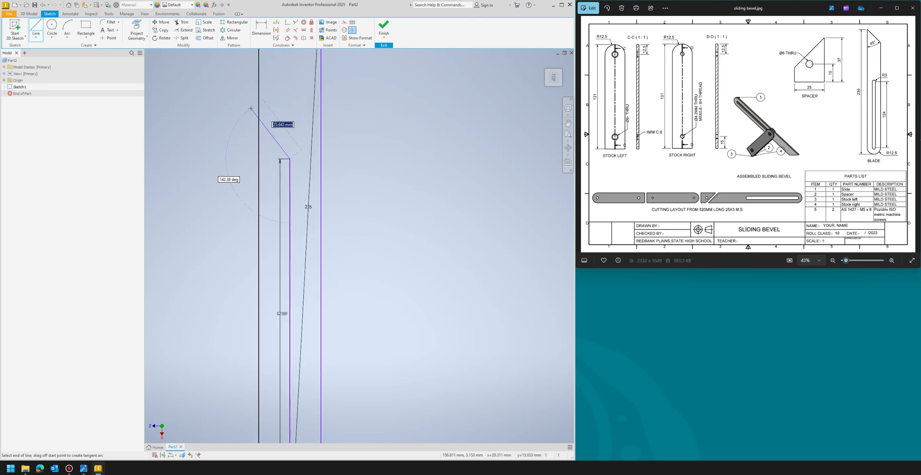
key(Escape)
- Draw a 3 mm circle centred at the top end of the 124 mm line
click(50, 27)
click(289, 159)
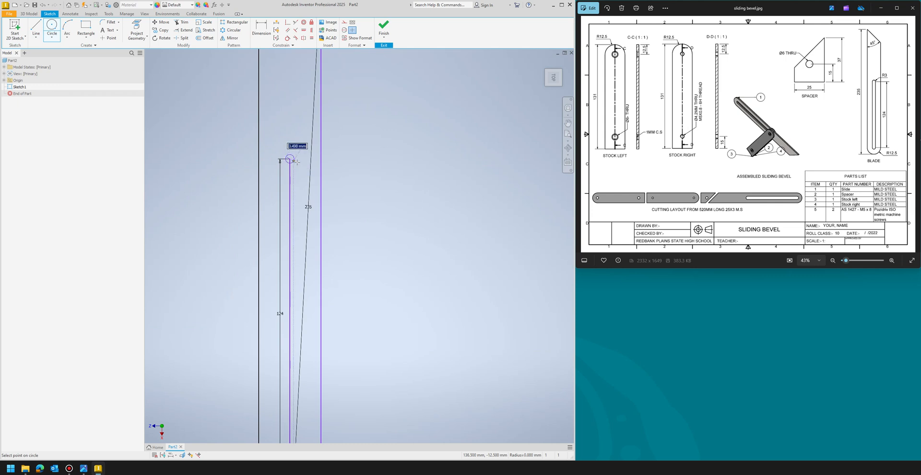
text(3)
key(Return)
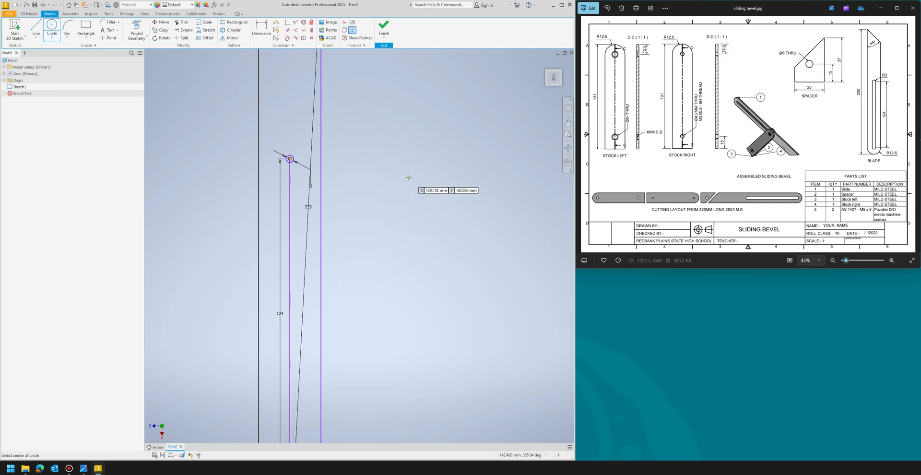
scroll(285, 173, up, 5)
scroll(220, 79, down, 4)
- Draw two lines joining the side points of the two small circles to form the slot's sides
click(36, 27)
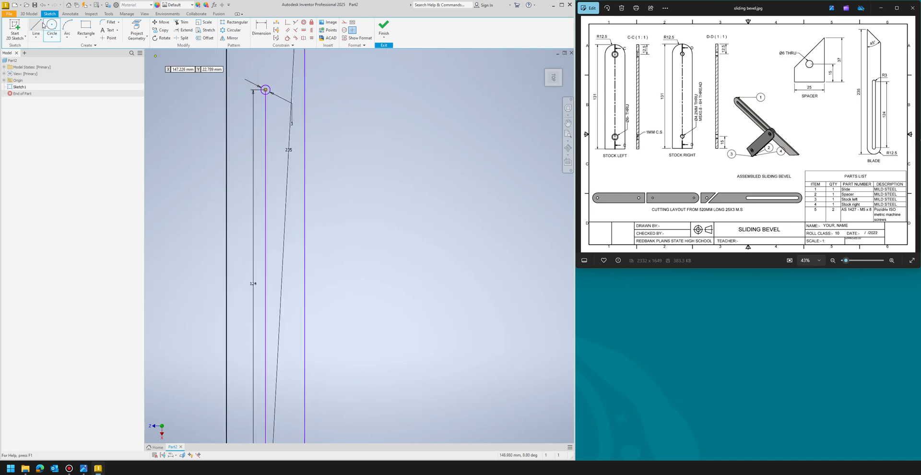
scroll(265, 88, up, 9)
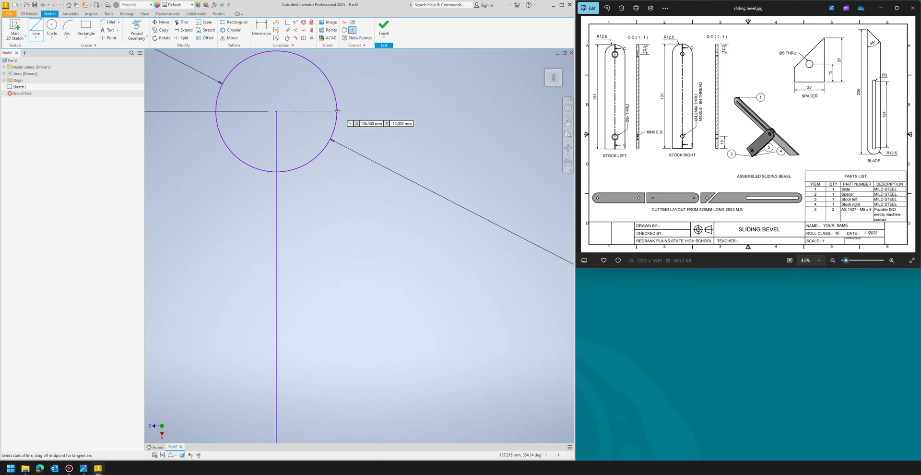
click(301, 94)
scroll(312, 126, up, 2)
scroll(313, 126, up, 4)
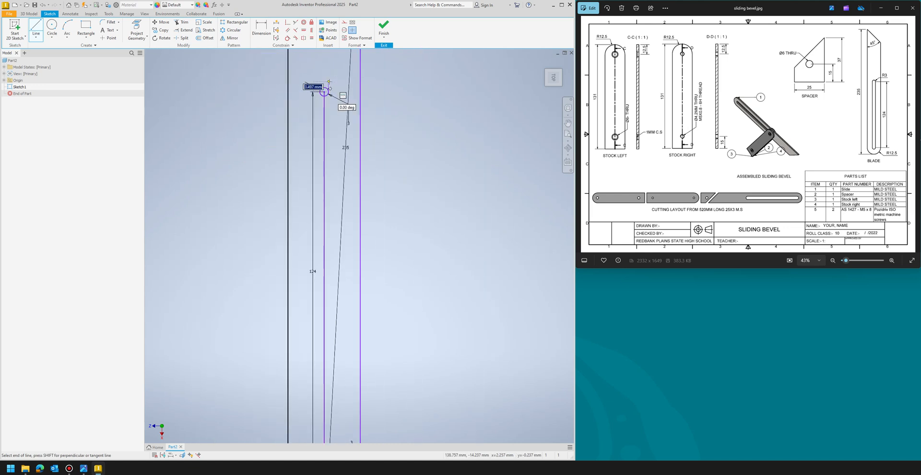
scroll(337, 104, up, 2)
scroll(338, 271, down, 5)
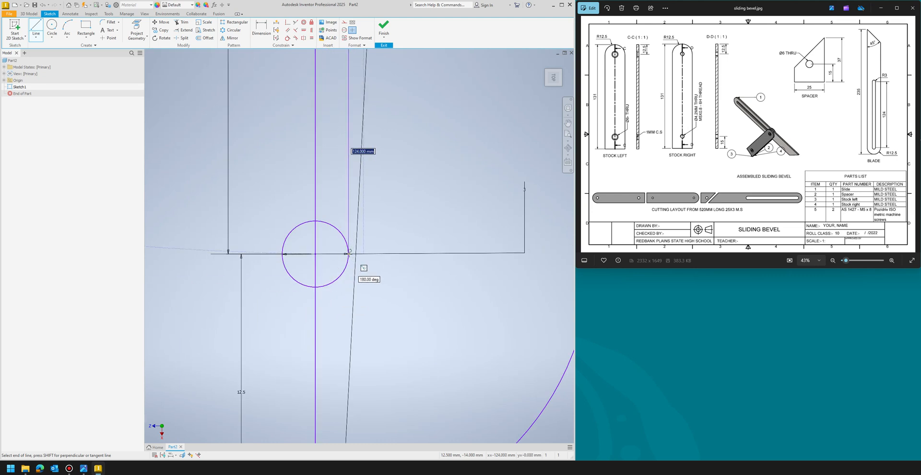
scroll(351, 253, down, 3)
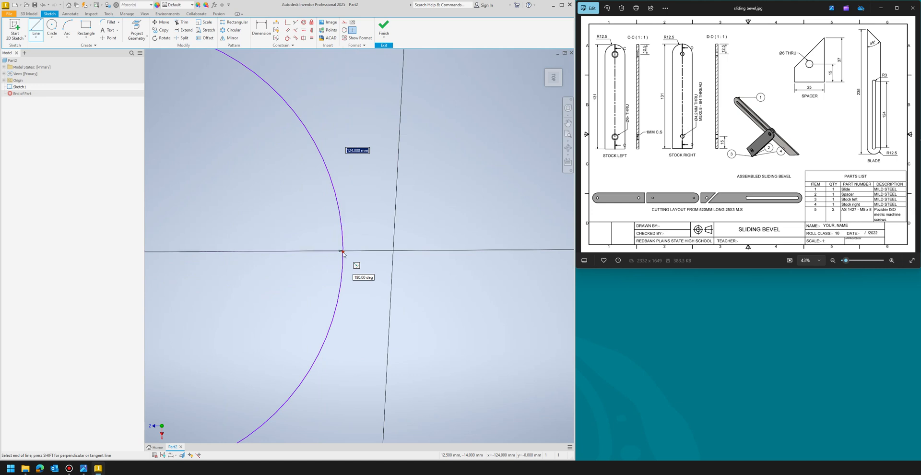
double_click(343, 250)
scroll(365, 291, up, 3)
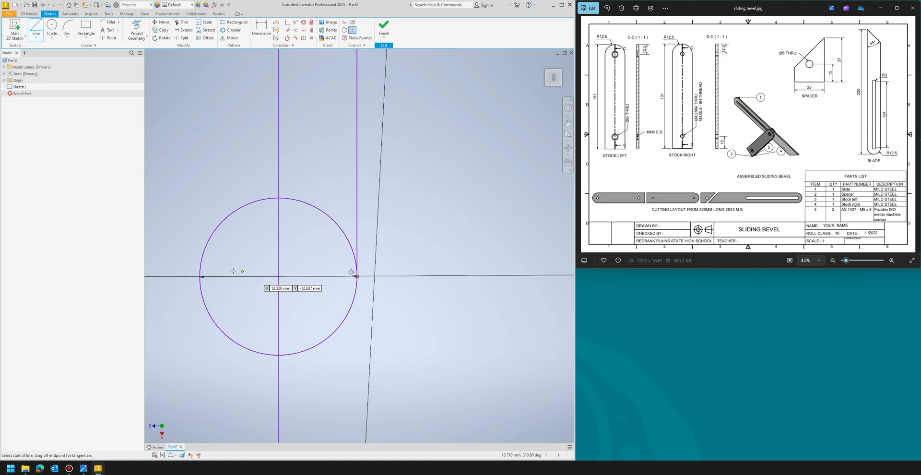
click(200, 276)
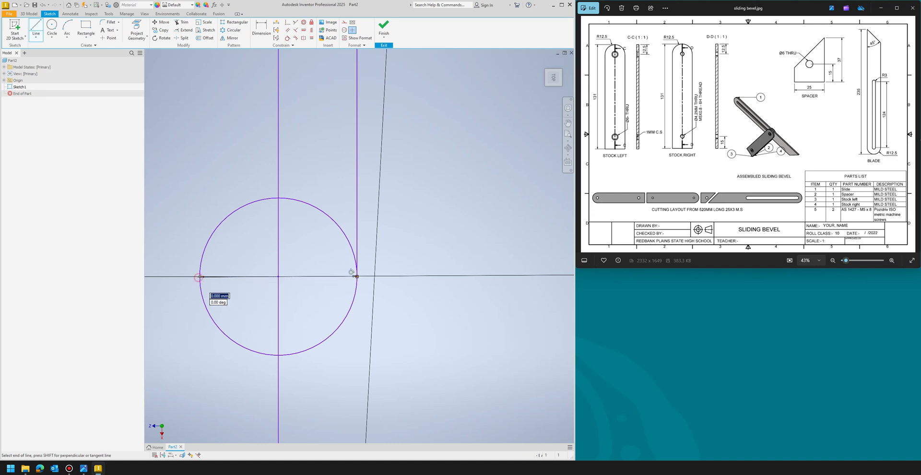
scroll(201, 303, down, 3)
scroll(200, 310, up, 5)
scroll(360, 306, up, 8)
scroll(312, 182, up, 2)
scroll(315, 284, up, 4)
scroll(295, 124, down, 2)
scroll(330, 180, down, 3)
scroll(331, 180, down, 9)
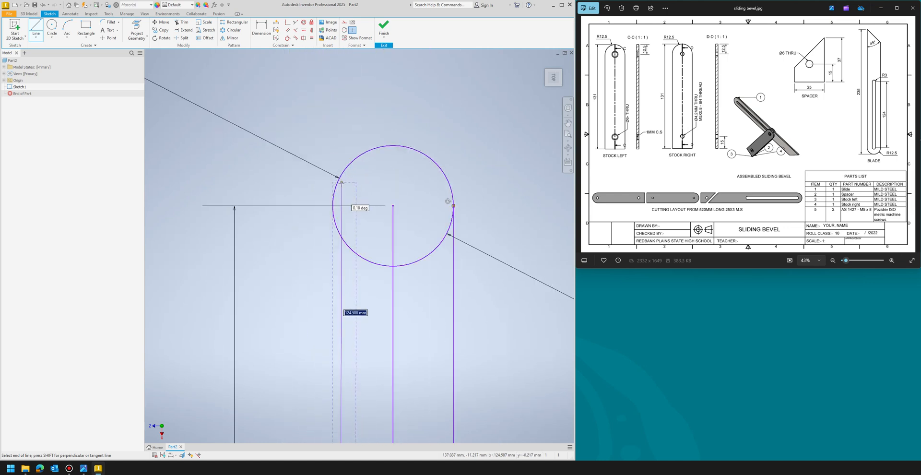
click(333, 205)
key(Escape)
- Trim the inner halves of both small circles to leave rounded slot ends
click(182, 22)
click(372, 262)
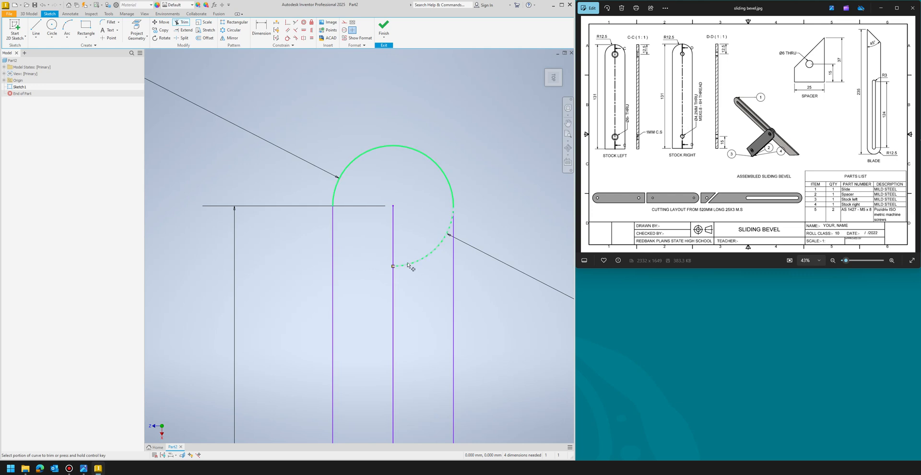
scroll(444, 105, down, 5)
scroll(497, 254, down, 2)
scroll(467, 335, up, 8)
scroll(329, 204, down, 3)
scroll(329, 201, up, 5)
click(367, 199)
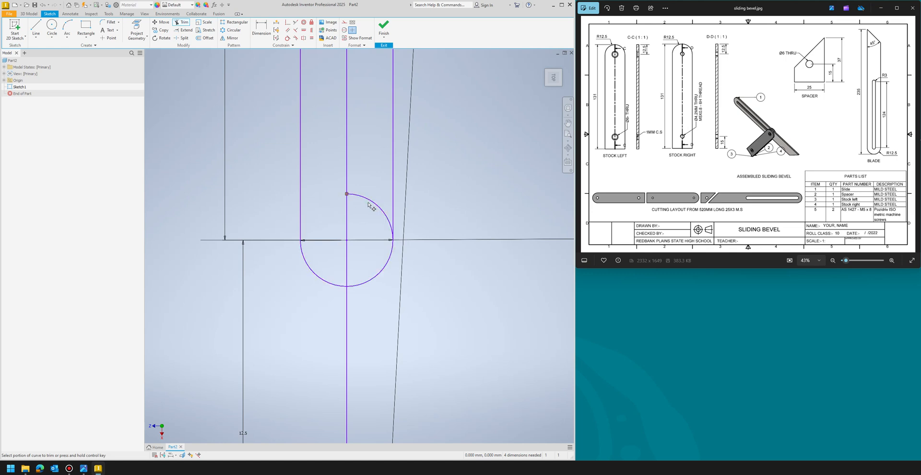
scroll(337, 388, down, 3)
scroll(337, 388, down, 2)
scroll(323, 281, down, 3)
scroll(322, 177, up, 4)
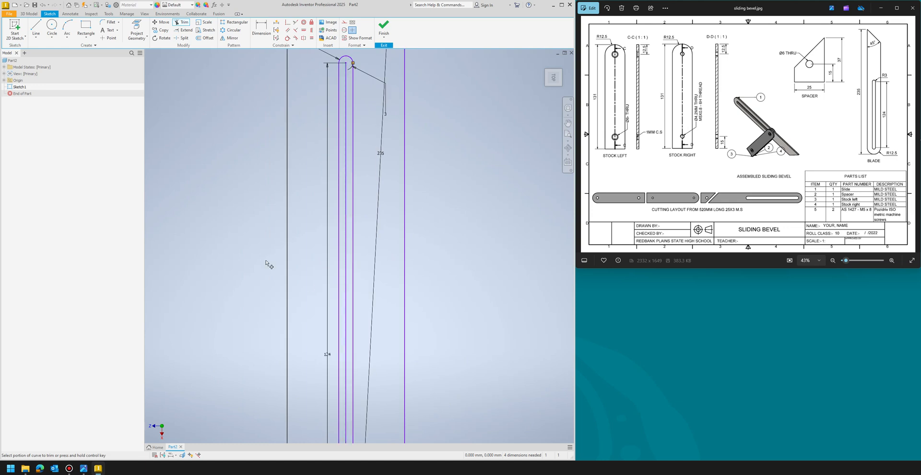
scroll(269, 263, down, 3)
scroll(347, 278, down, 2)
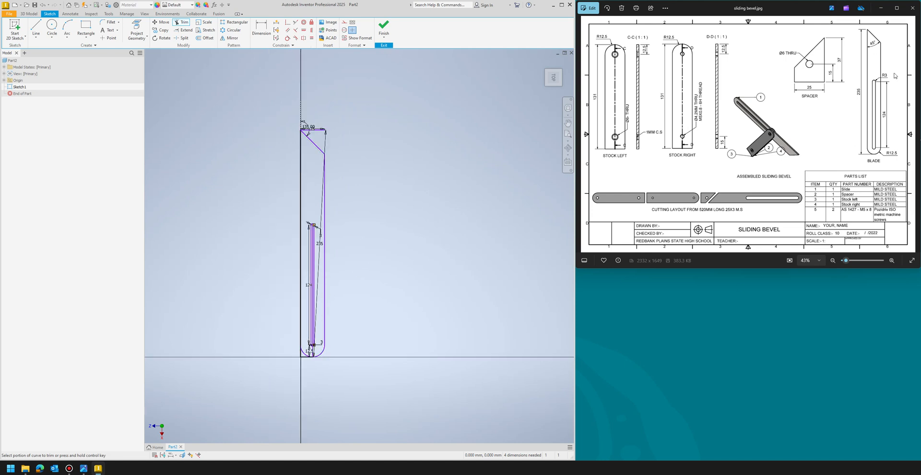
- Finish the sketch and extrude the blade profile 3 mm
click(383, 26)
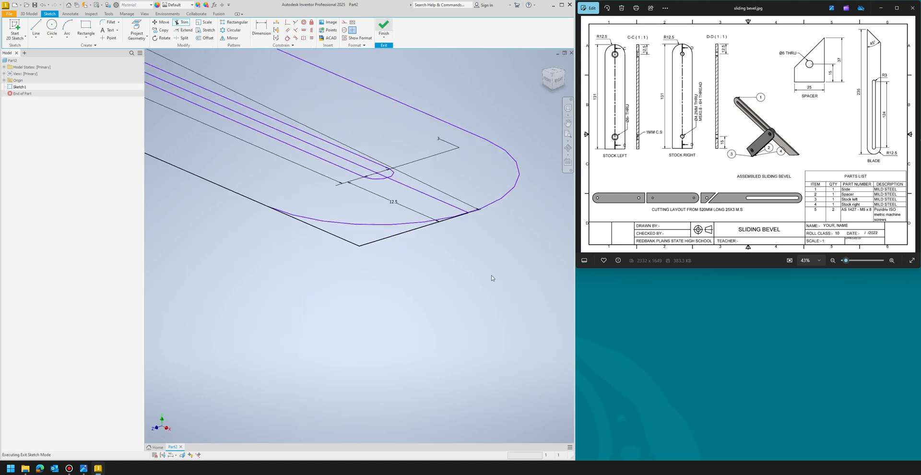
scroll(499, 329, down, 5)
scroll(499, 289, up, 2)
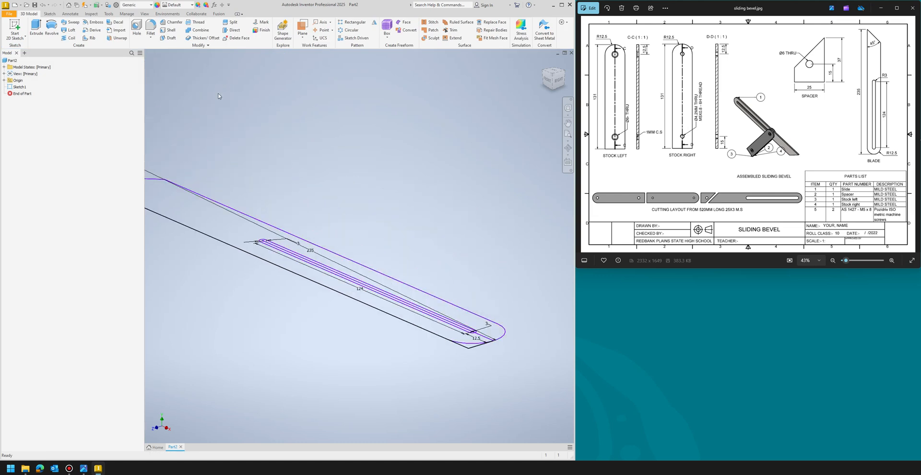
click(36, 29)
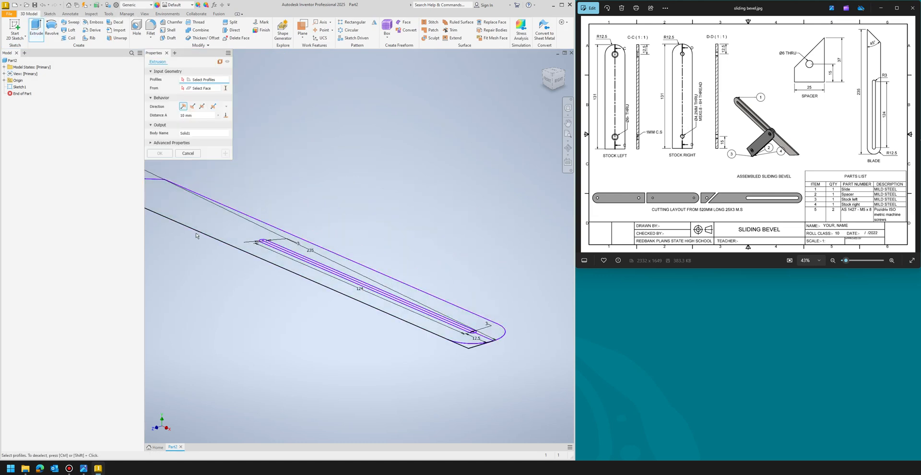
click(207, 223)
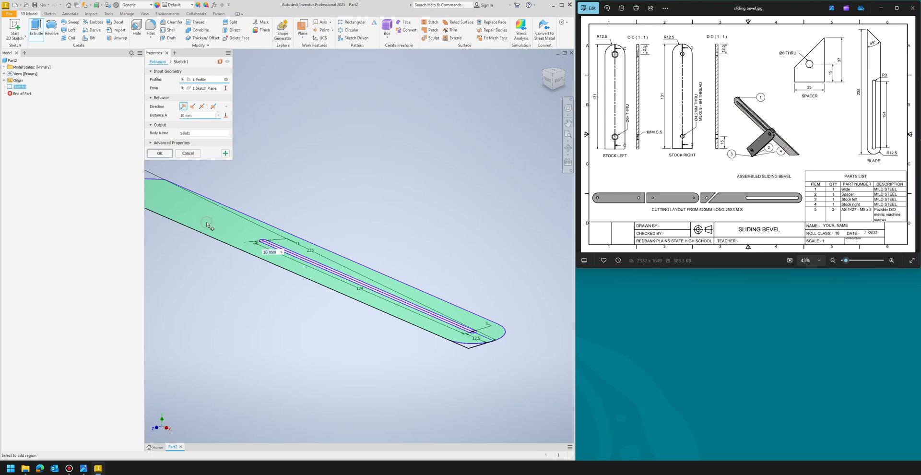
scroll(510, 368, down, 3)
scroll(447, 292, up, 2)
scroll(448, 292, down, 1)
click(197, 116)
text(3)
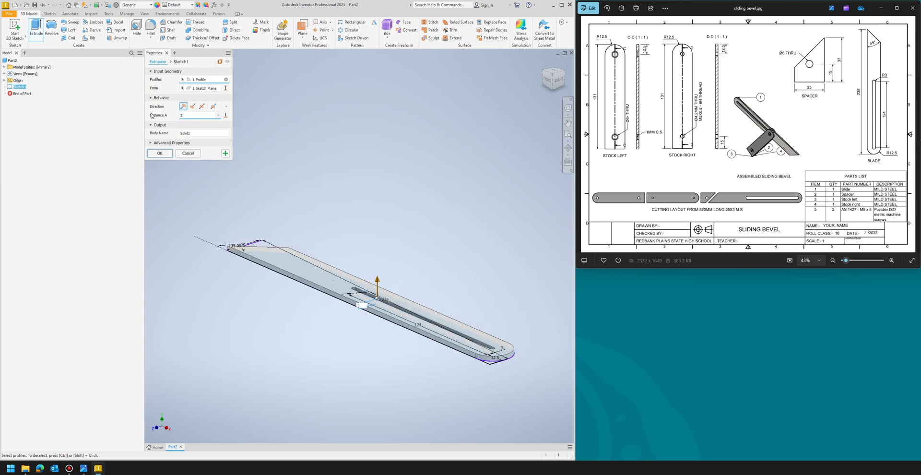
click(167, 154)
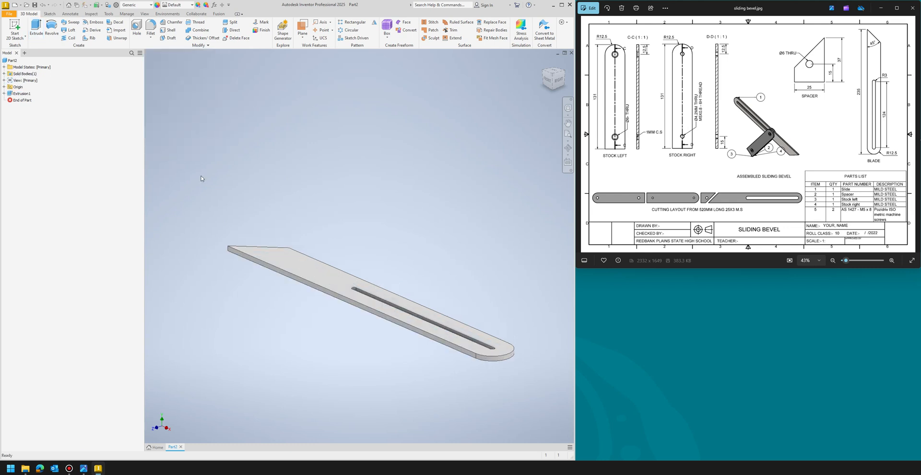
- Save the part as Blade and return to the home view
mouse_move(555, 80)
mouse_down()
mouse_move(549, 87)
mouse_move(553, 79)
mouse_up()
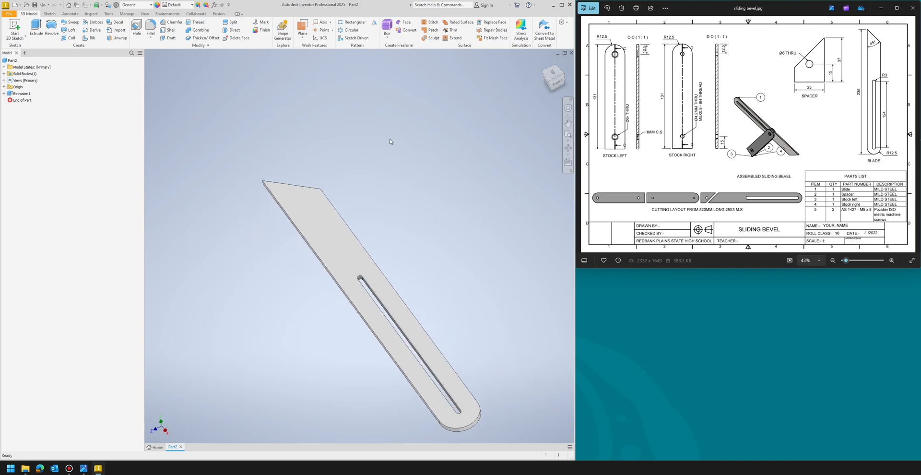
click(9, 13)
click(16, 87)
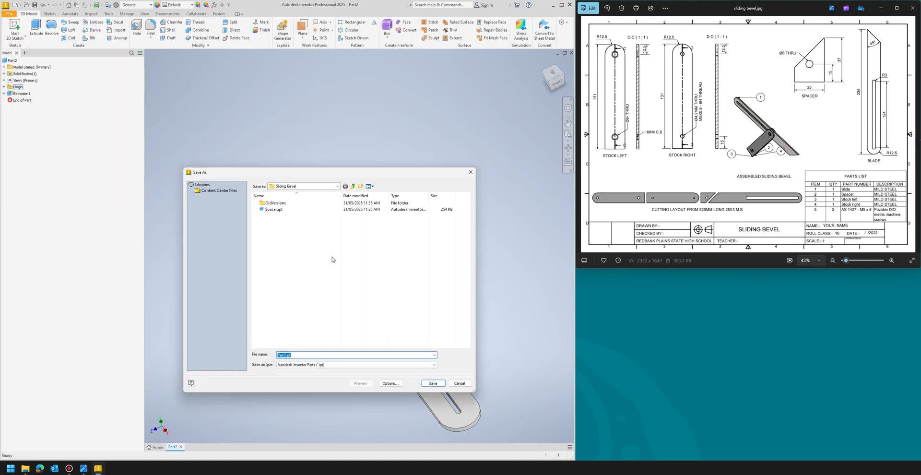
text(Blade)
click(433, 383)
key(F6)
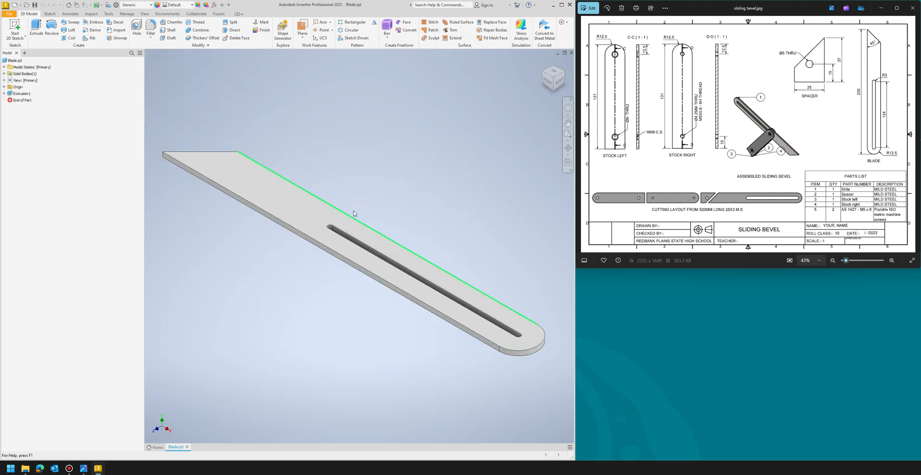